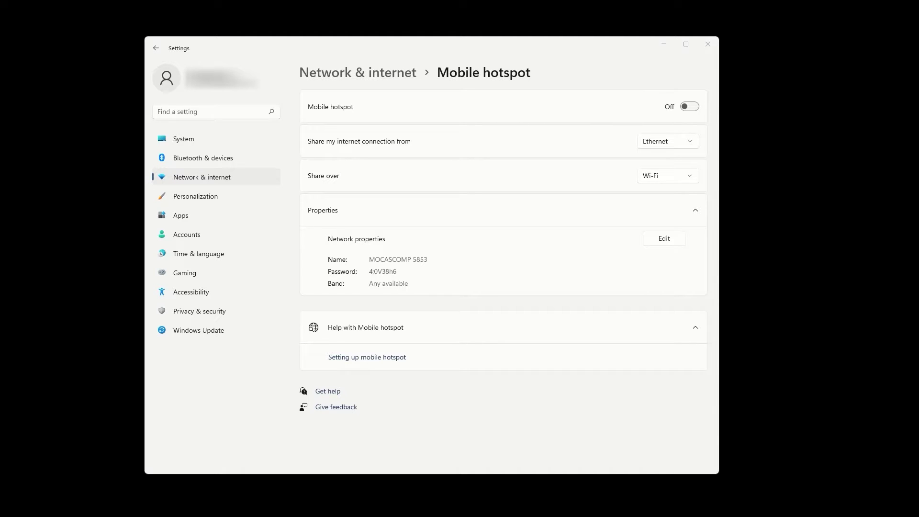
Turn the mobile hotspot on and save it as network 'ExpressVPN' with a new password, band Any available.
click(688, 106)
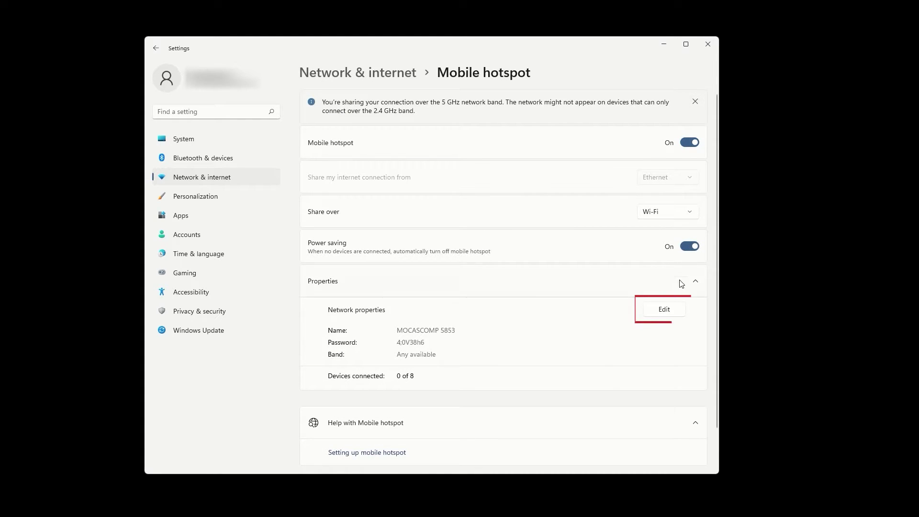
click(674, 314)
drag(429, 218, 252, 210)
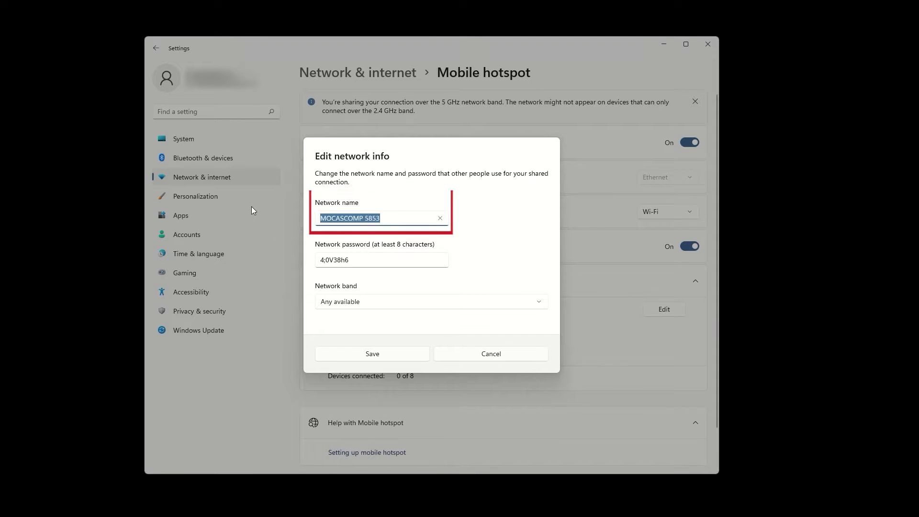
text(Expres)
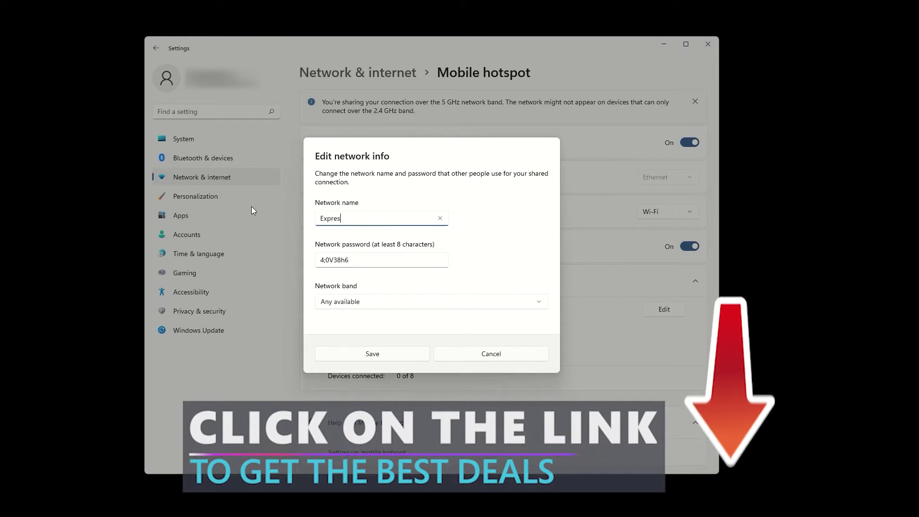
text(sVPN)
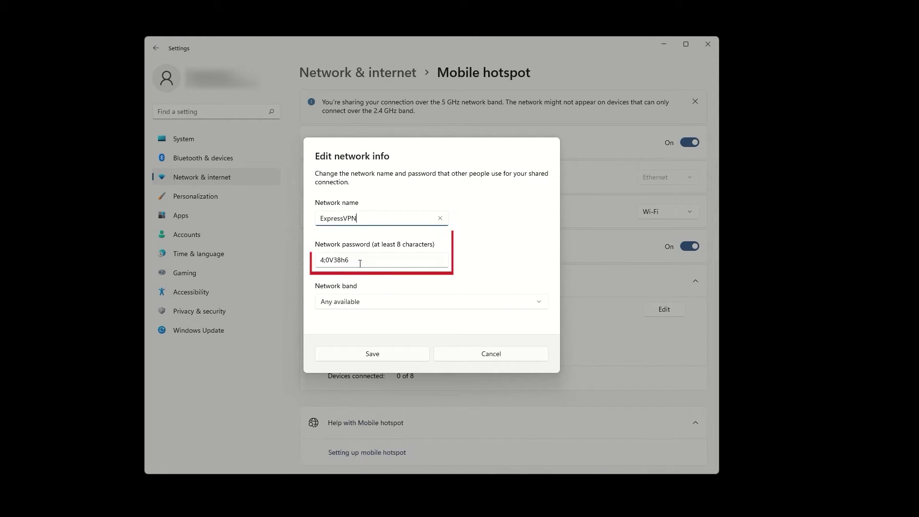
drag(359, 262, 303, 262)
text(123456789)
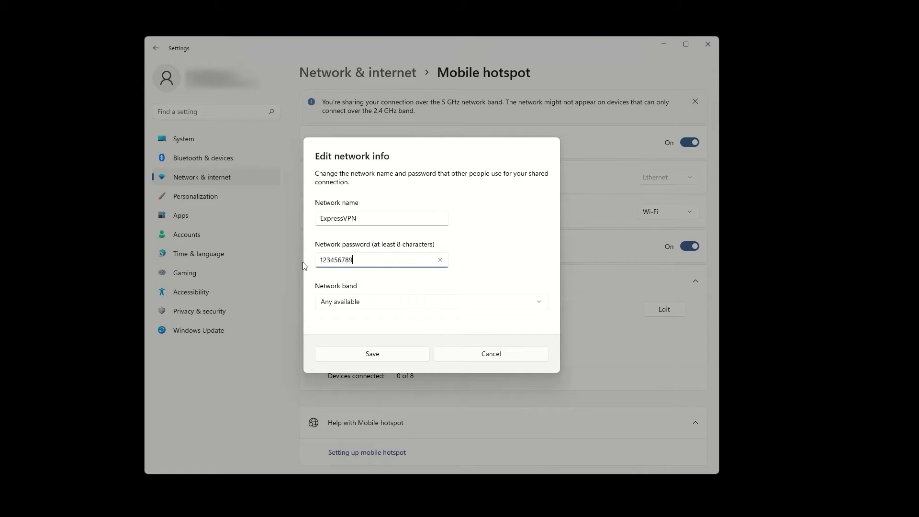
click(416, 303)
click(416, 303)
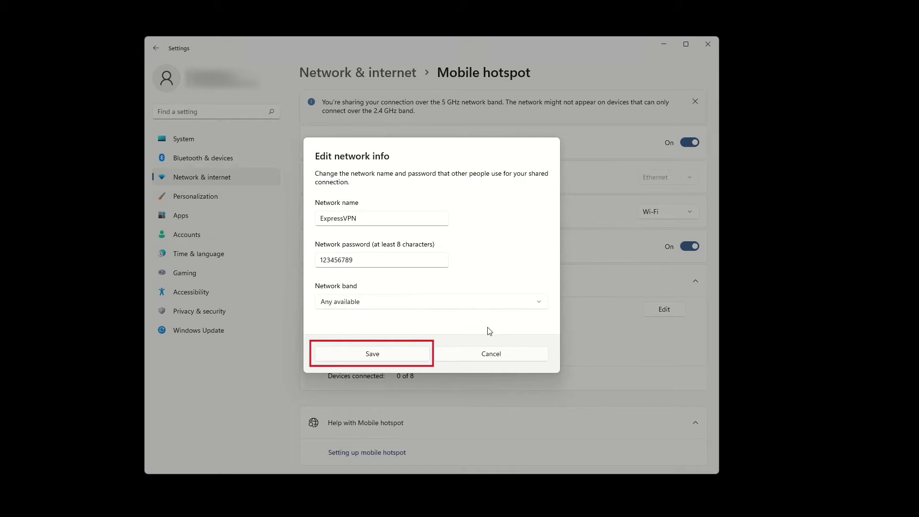
click(402, 353)
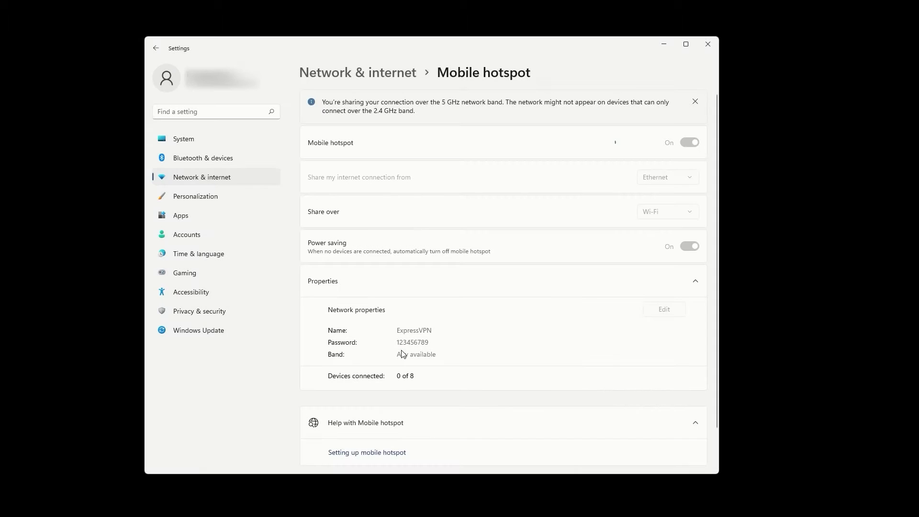
Open Network Connections from Advanced network settings and bring up the Ethernet 2 ExpressVPN TAP adapter's actions.
click(218, 180)
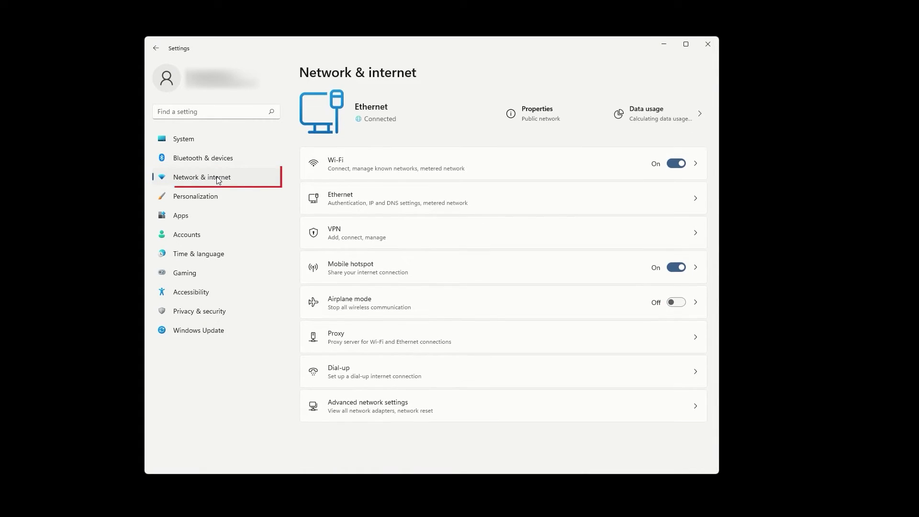
click(571, 405)
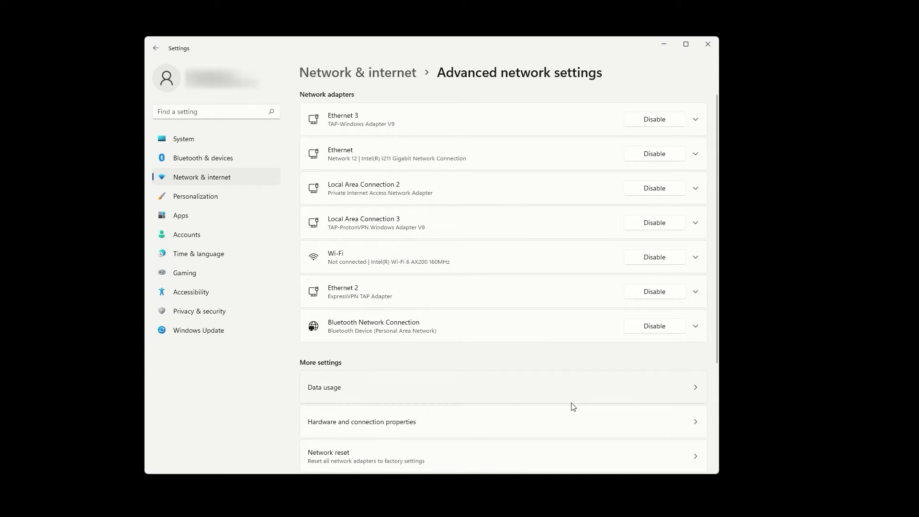
scroll(574, 406, down, 3)
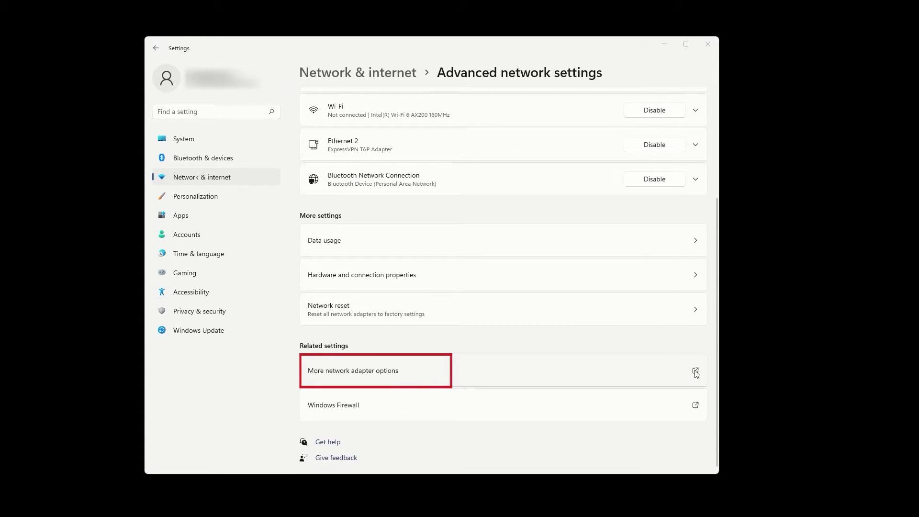
drag(383, 143, 445, 122)
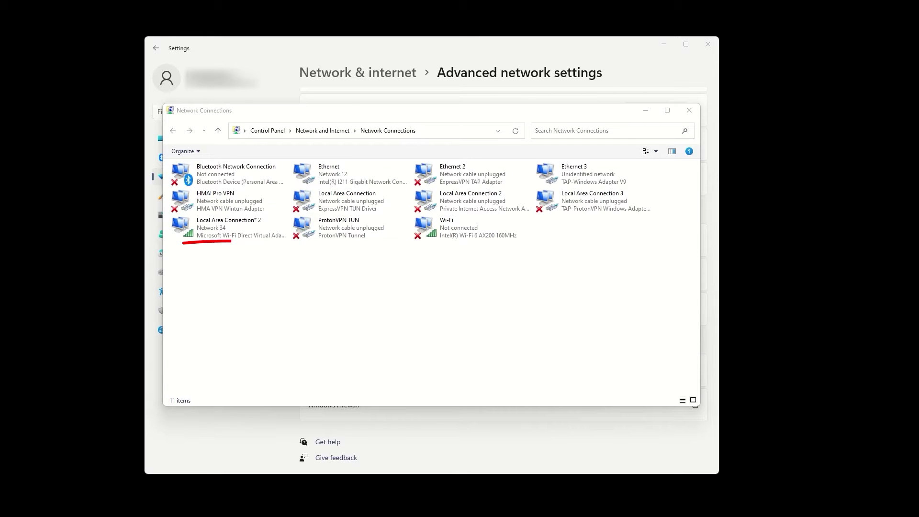
click(253, 222)
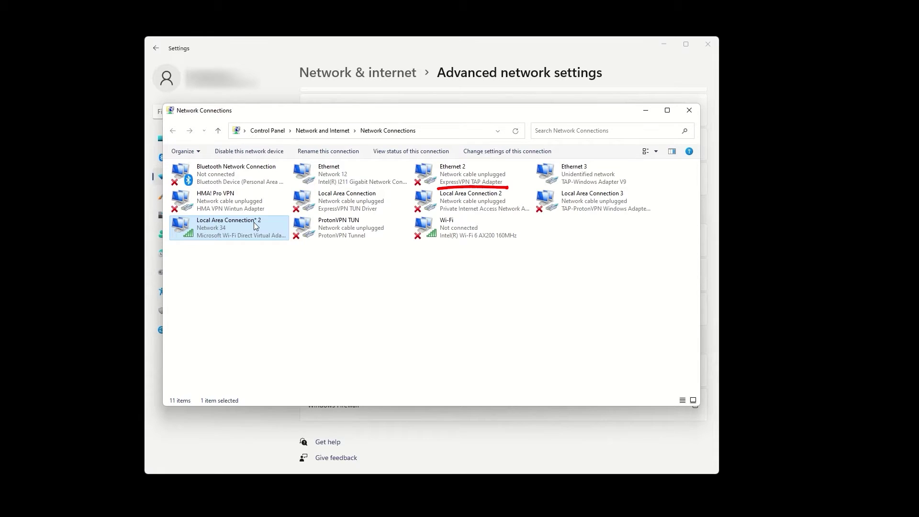
click(475, 174)
right_click(476, 174)
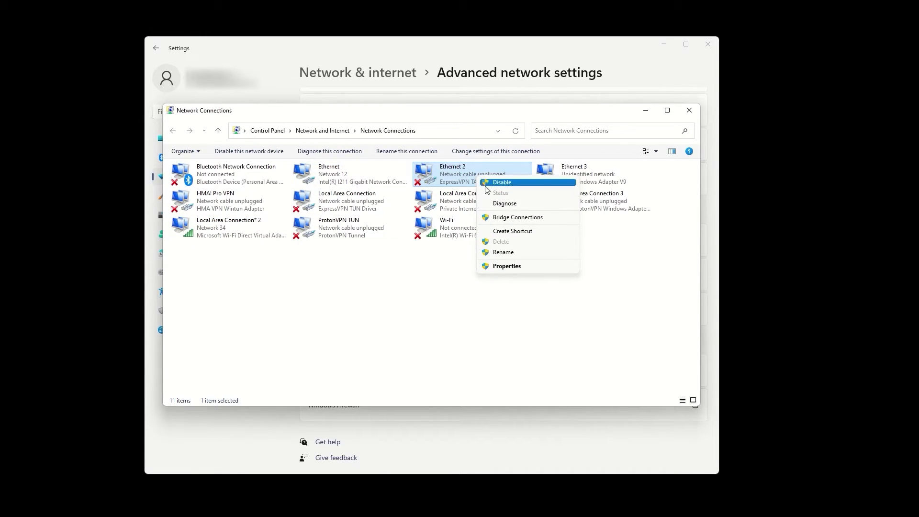
In Ethernet 2's Sharing properties, allow other users to connect through Local Area Connection* 2.
click(501, 267)
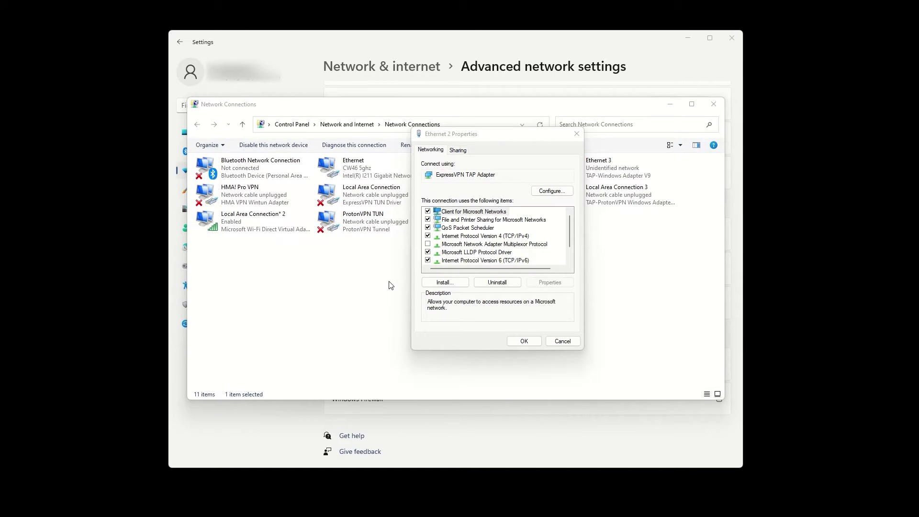
click(459, 152)
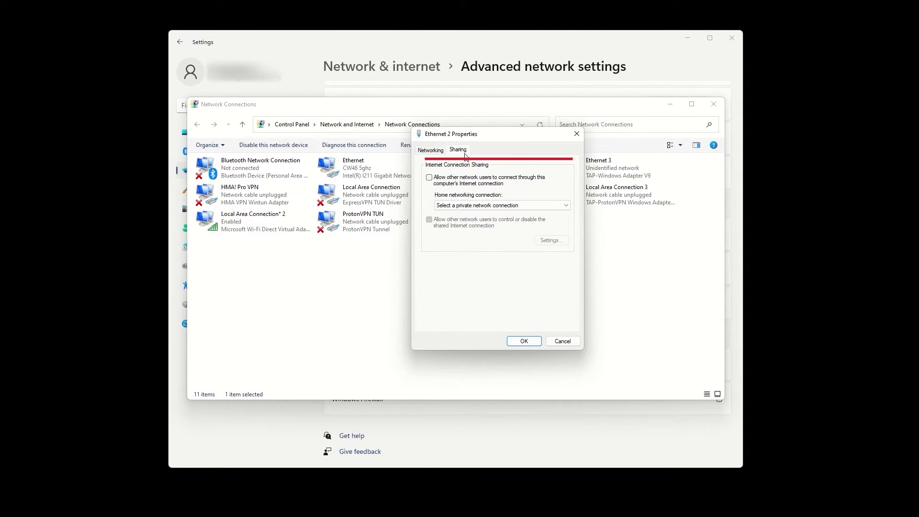
click(429, 178)
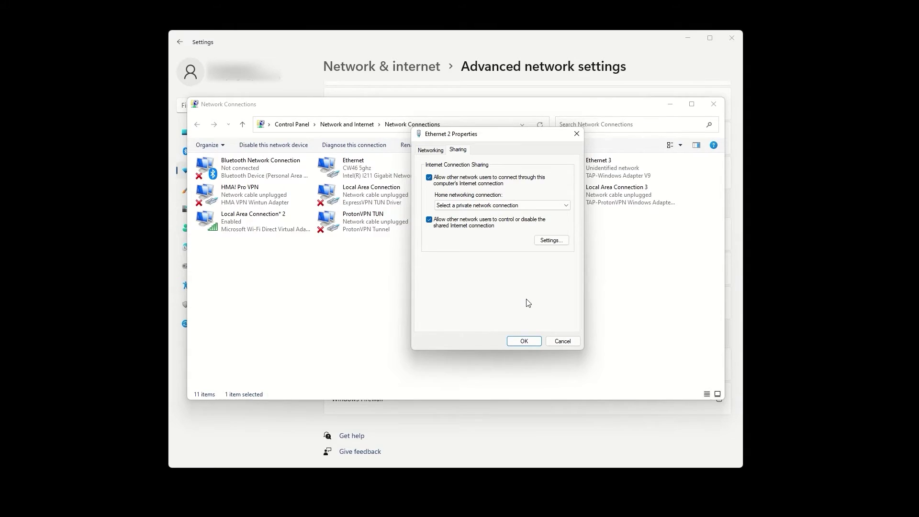
click(508, 206)
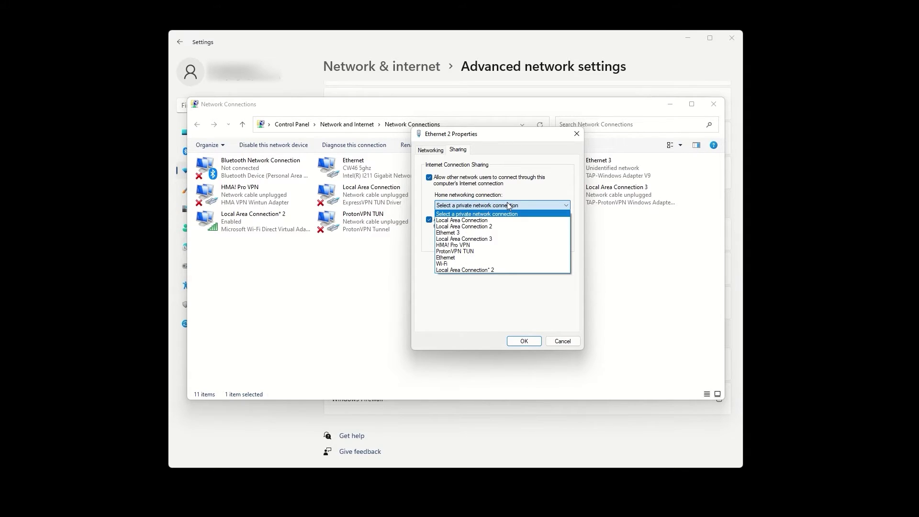
click(490, 269)
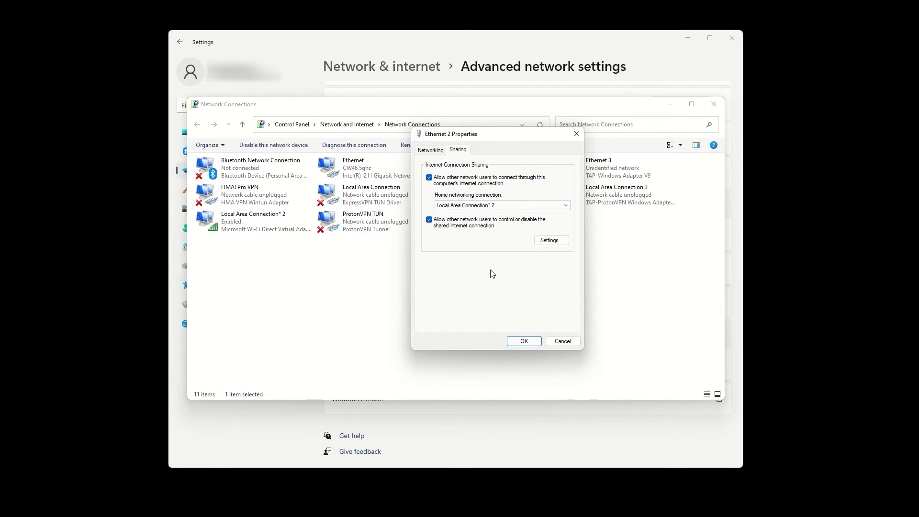
click(523, 341)
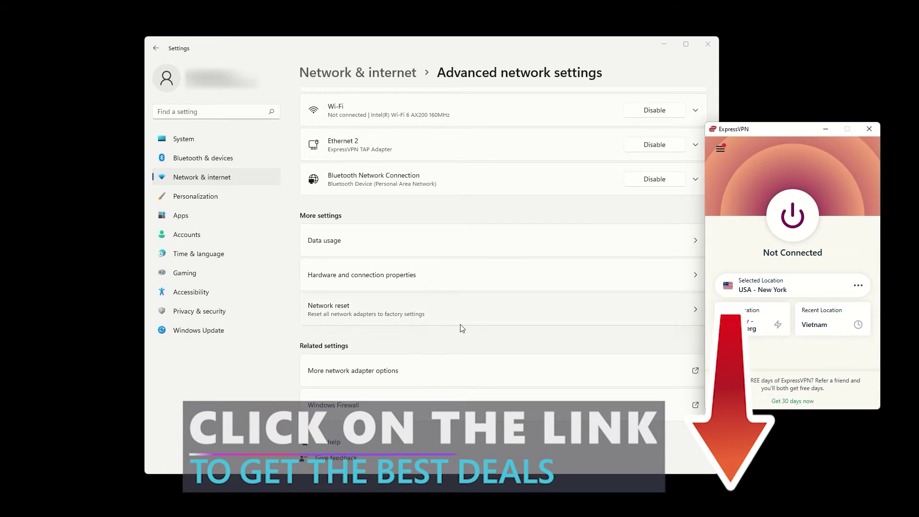
Change the ExpressVPN protocol to OpenVPN - UDP in Options, then start connecting to USA - New York.
click(720, 150)
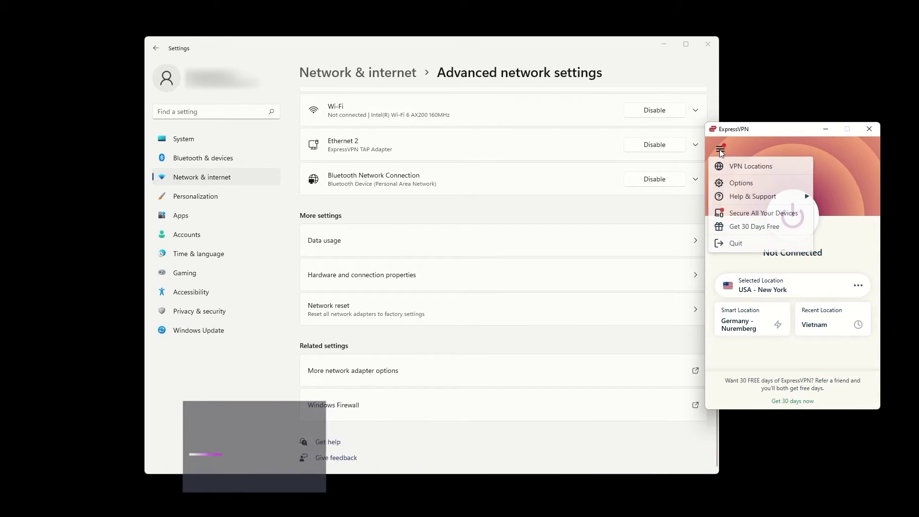
click(740, 182)
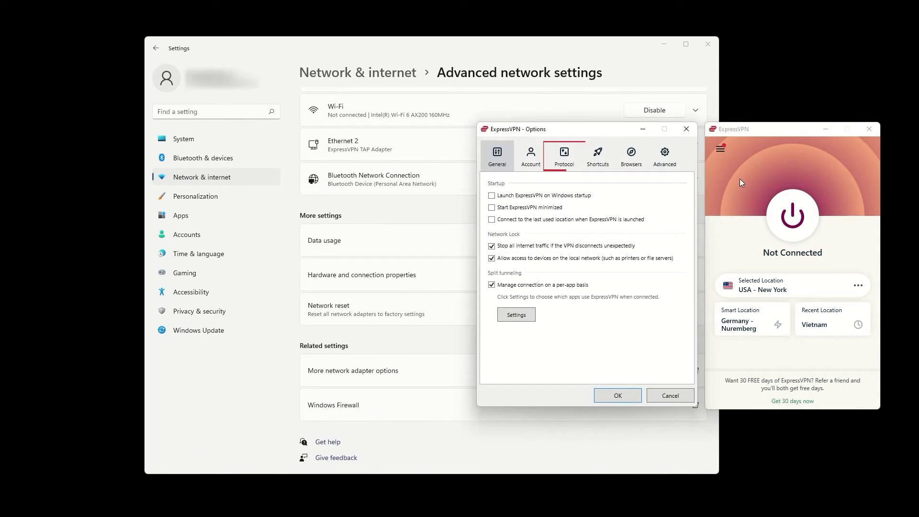
click(569, 161)
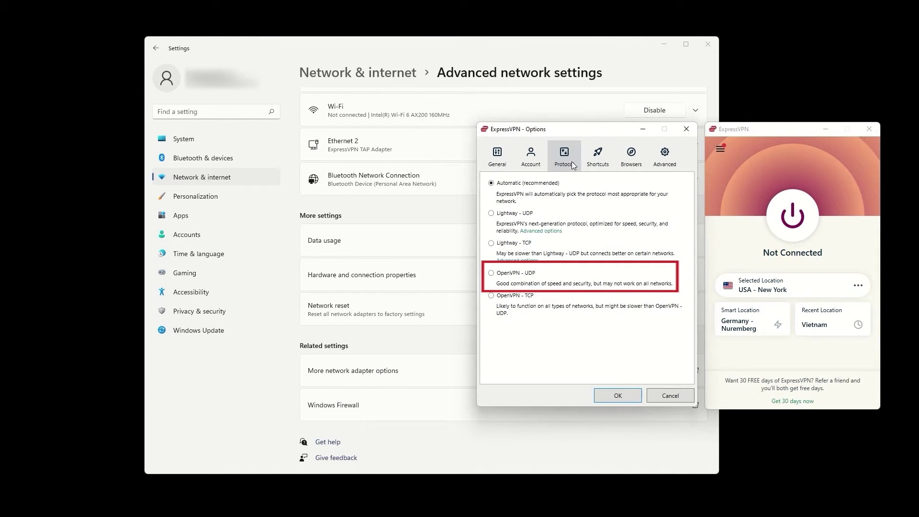
click(491, 273)
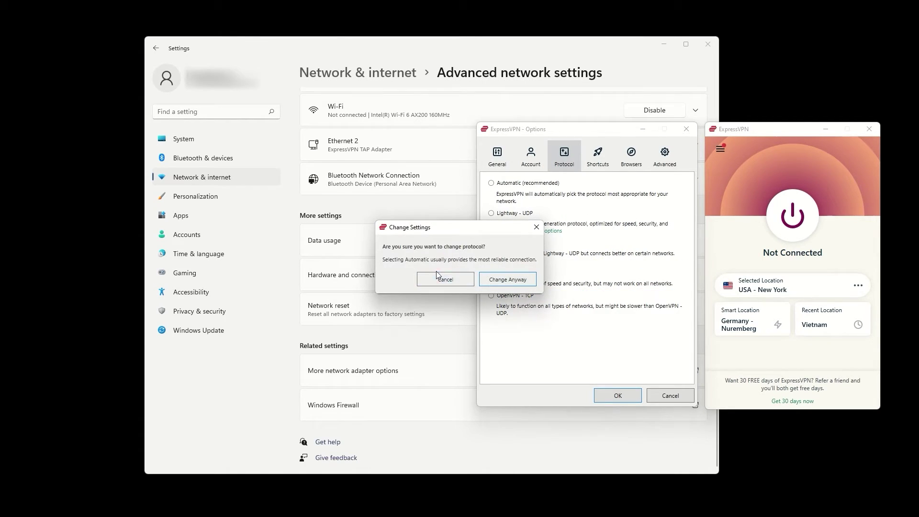
click(507, 279)
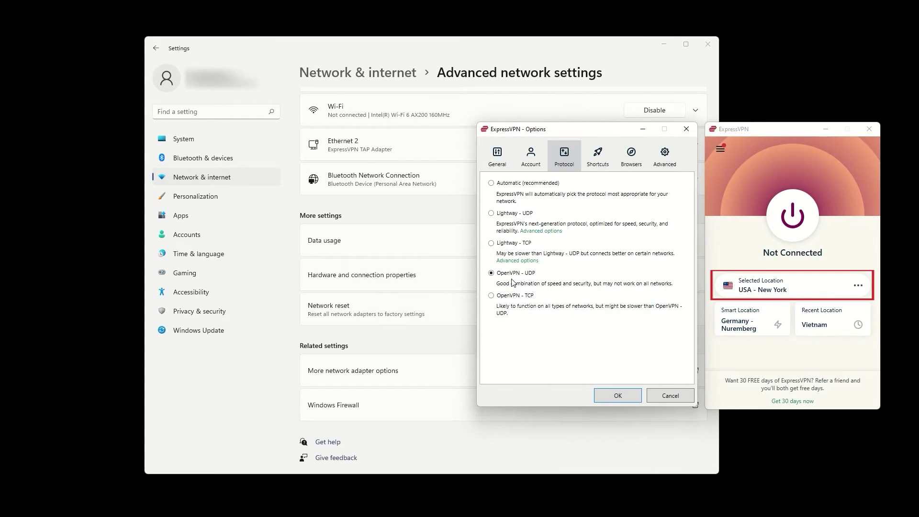
key(Return)
click(792, 216)
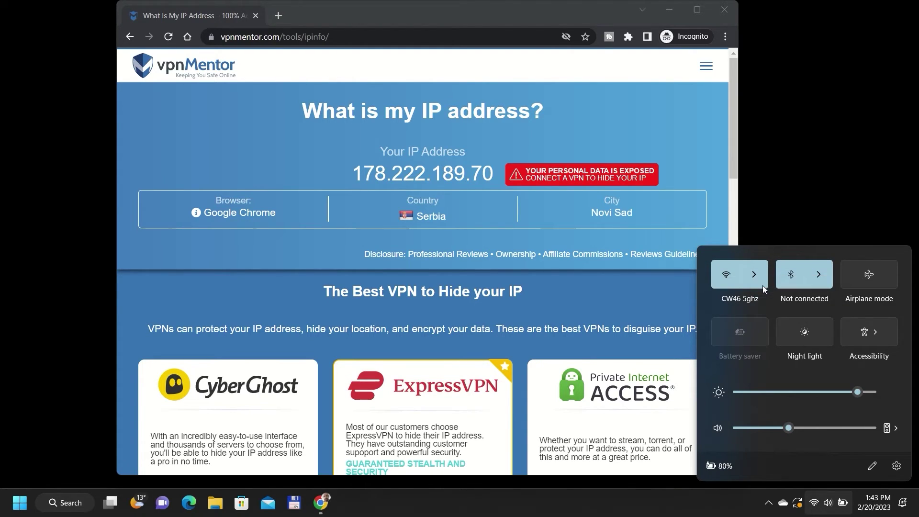
Connect to the ExpressVPN Wi-Fi hotspot and reload the IP-address check page in Chrome.
click(628, 194)
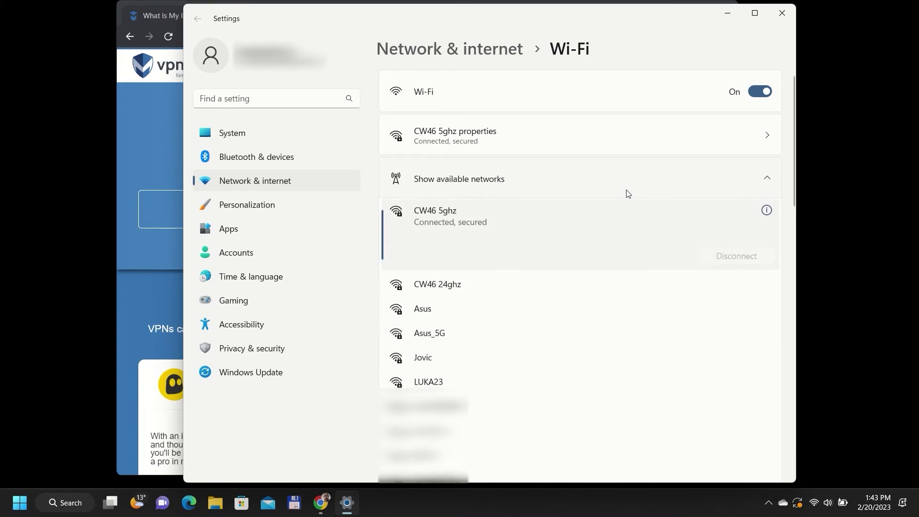
click(571, 303)
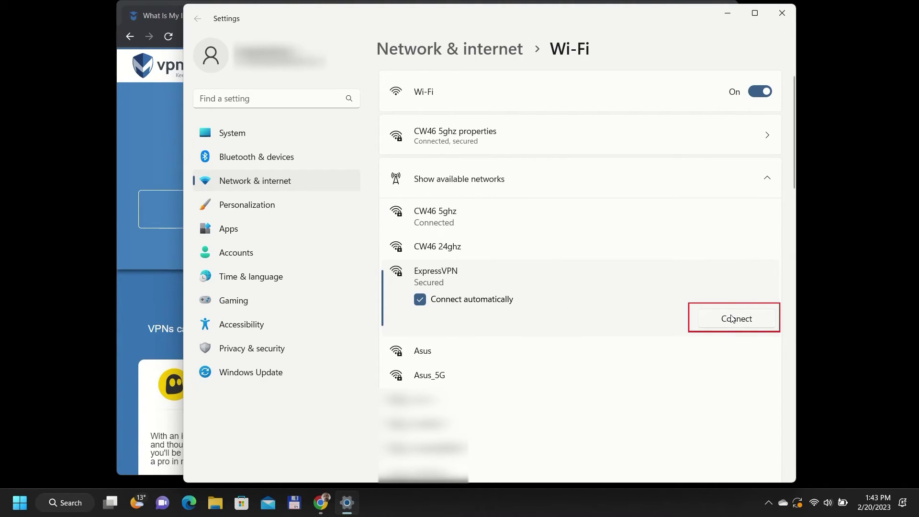
click(731, 318)
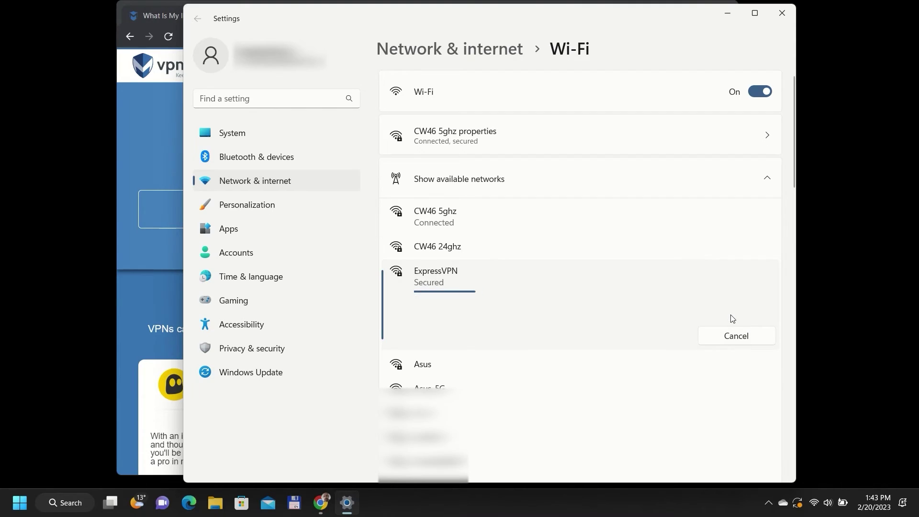
click(149, 154)
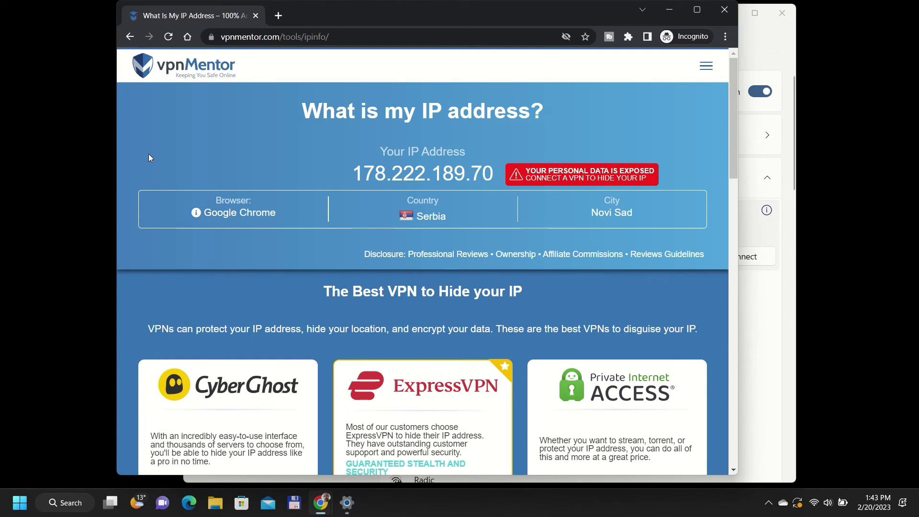
click(170, 37)
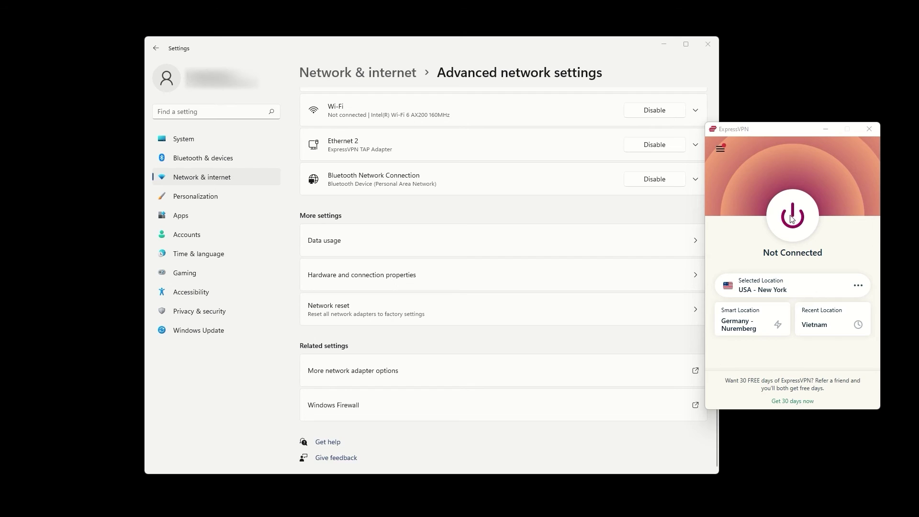
Start the ExpressVPN connection to USA - New York with the power button.
click(793, 219)
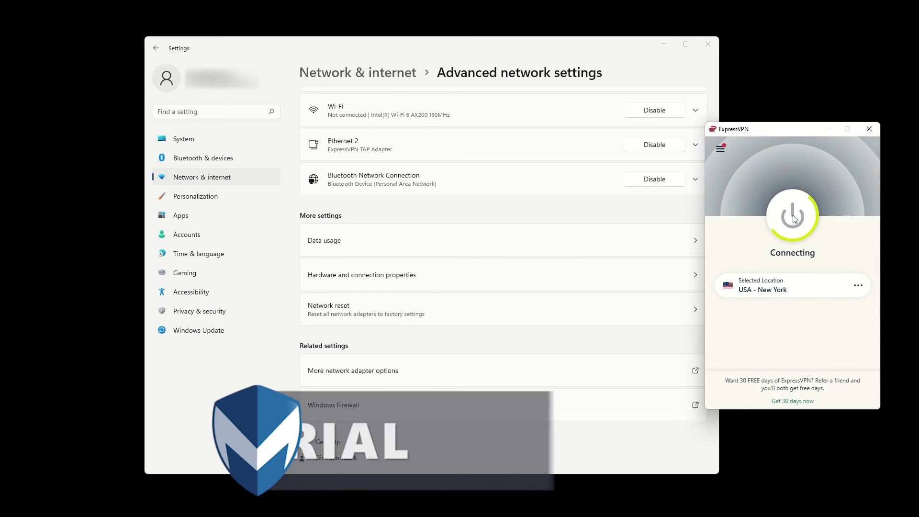